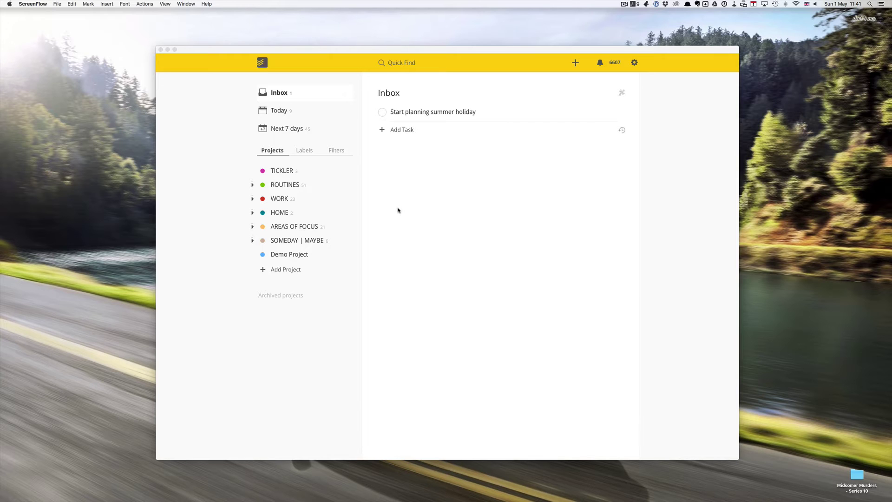
Step: Rename Demo Project to 'Summer Holiday 2016' through Edit project and save
left_click(305, 255)
left_click(304, 255)
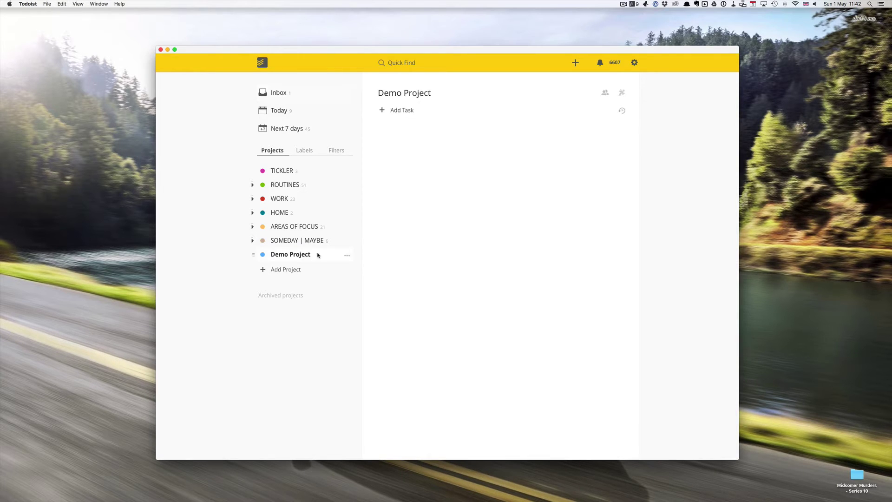
left_click(348, 258)
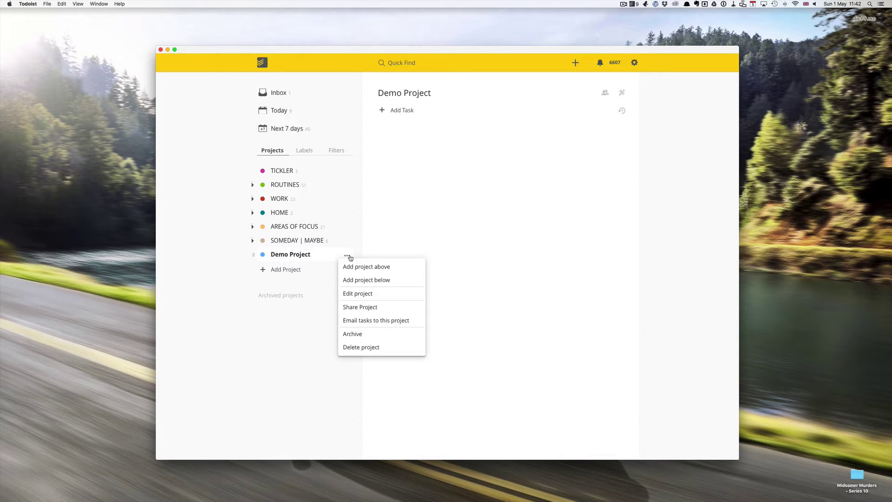
left_click(358, 293)
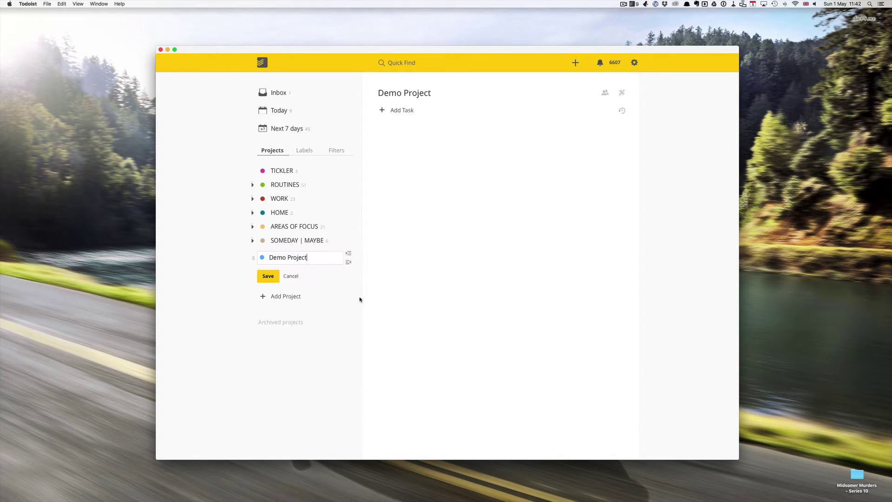
triple_click(295, 257)
type("Summ")
type("er Holiday 2")
type("016")
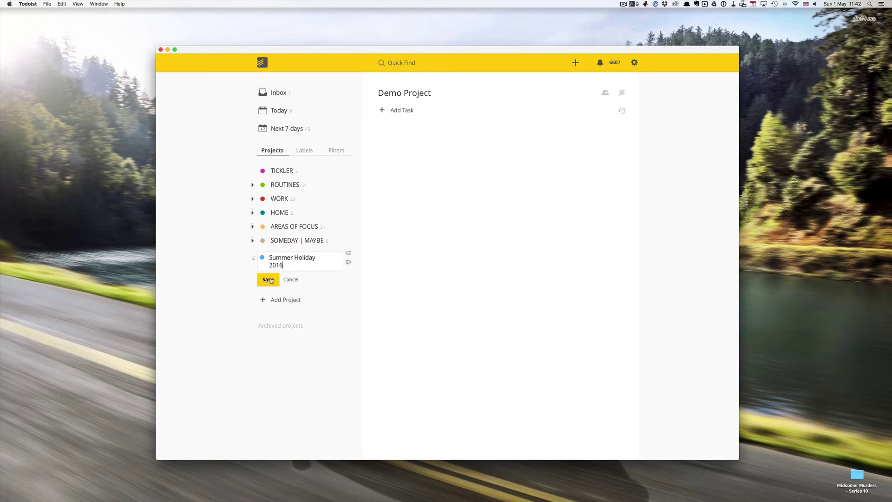
left_click(270, 280)
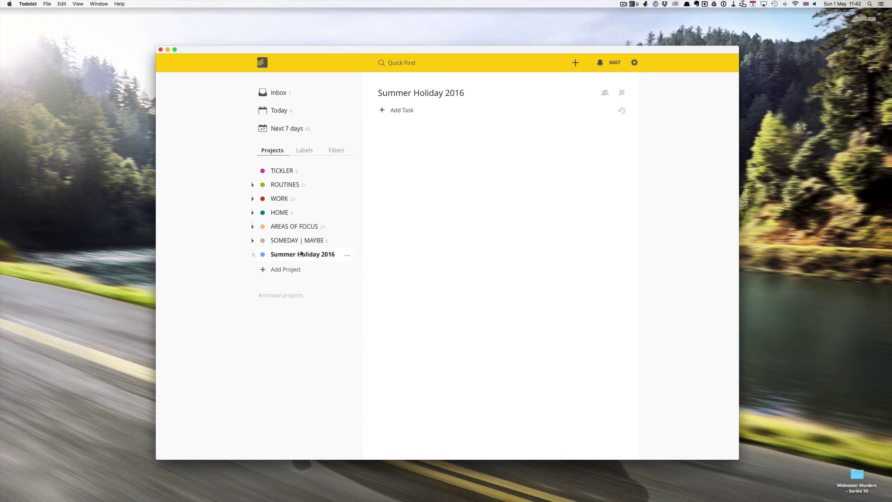
Step: Complete 'Start planning summer holiday' in the Inbox, then start a new Summer Holiday 2016 task
mouse_move(297, 241)
left_click(286, 99)
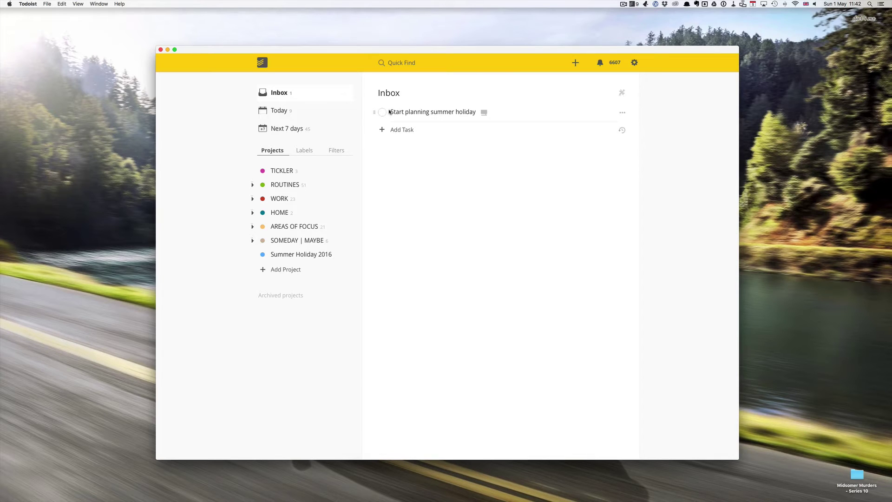
mouse_move(383, 113)
left_click(382, 114)
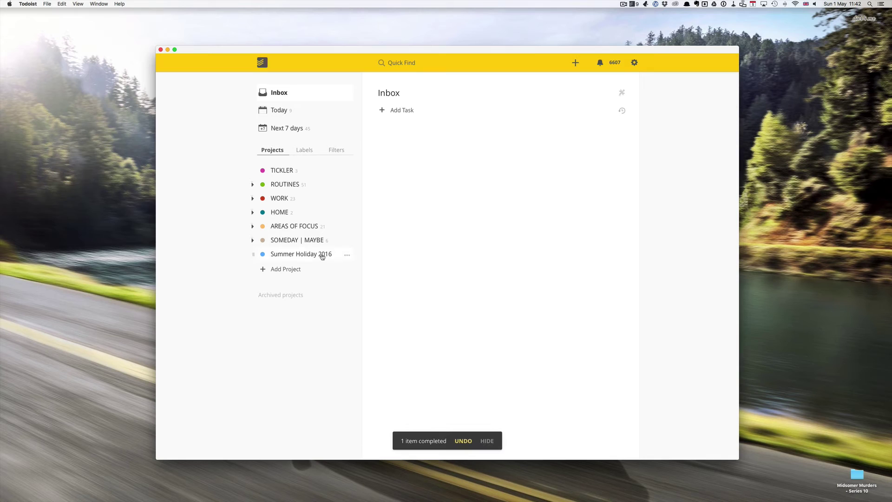
left_click(321, 255)
left_click(403, 111)
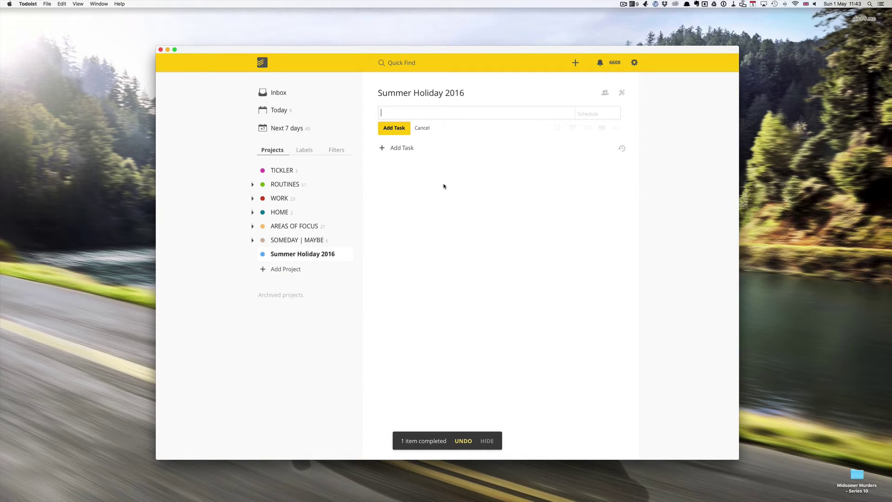
type("Talk to ")
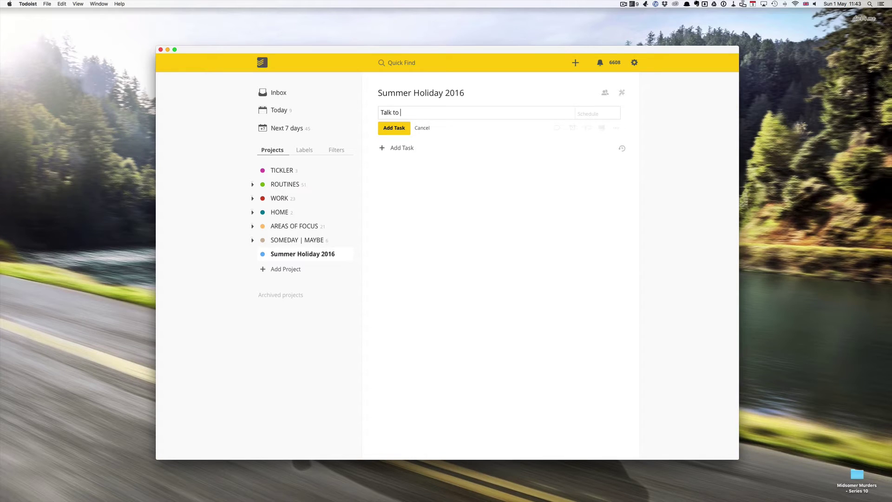
type("RK ab")
type("out where sh")
type("e would to")
type(" go")
Step: Add tasks about talking to RK and finding the best holiday, fixing the 'holiday' typo
key("Return")
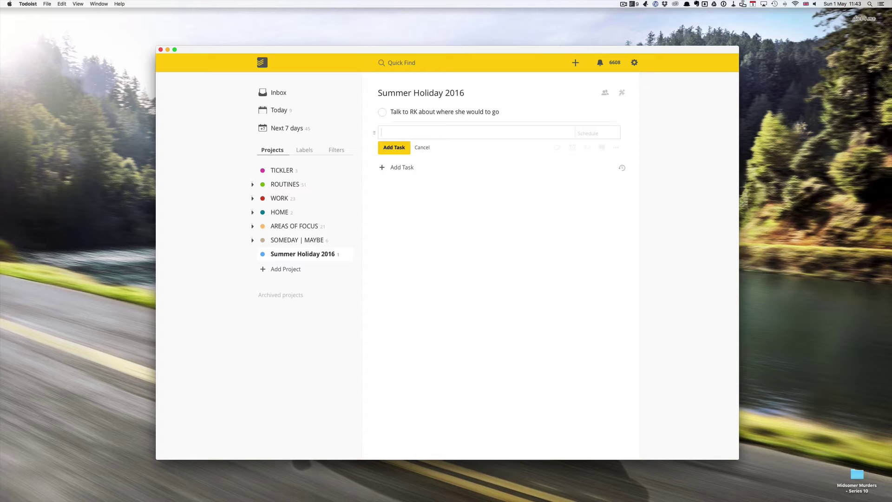
type("Fi")
type("nd the best f")
type("or both of u")
type("s to go on h")
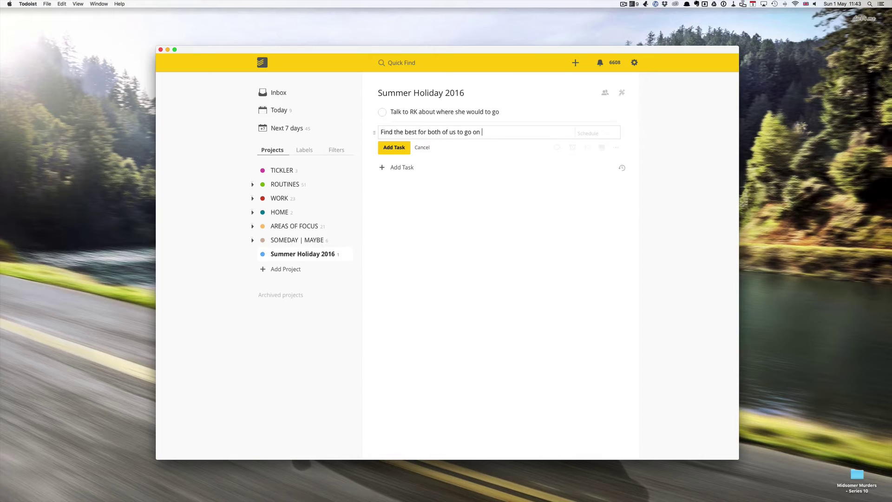
type("olkidat")
key("BackSpace")
key("BackSpace")
key("BackSpace")
key("BackSpace")
type("id")
type("ay")
key("Return")
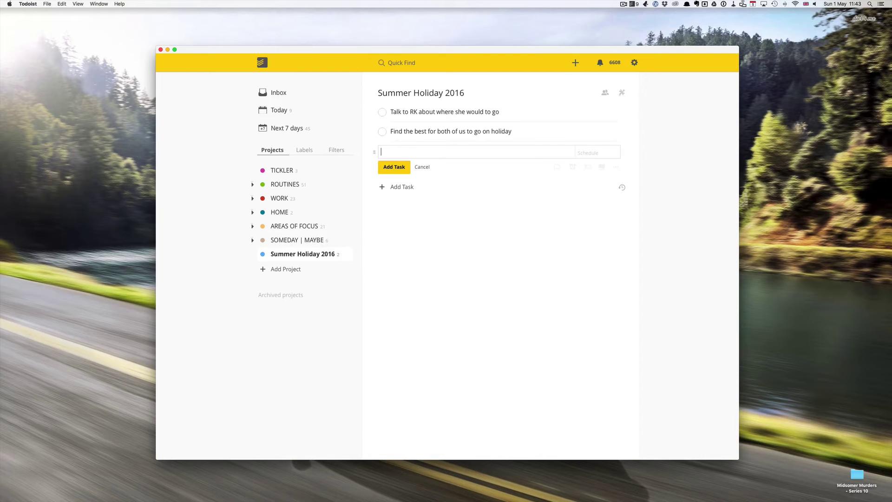
Step: Reword the second task so it asks for 'the best dates'
left_click(427, 131)
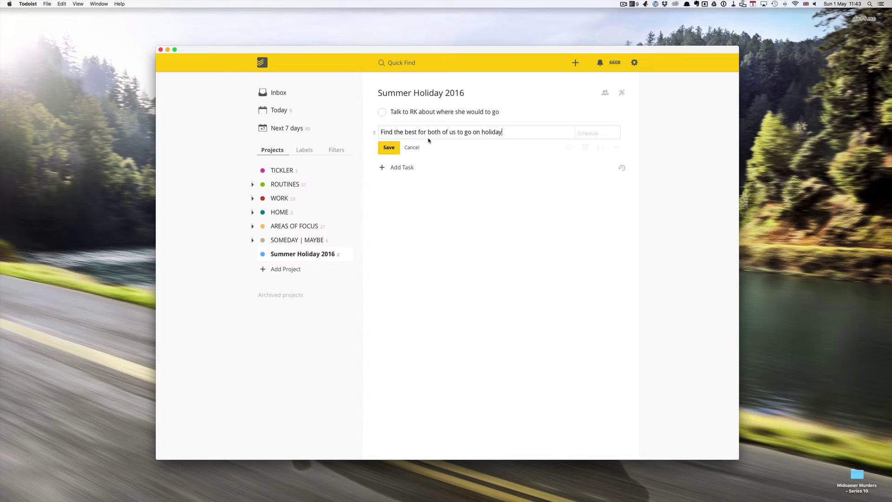
left_click(418, 132)
type("dates")
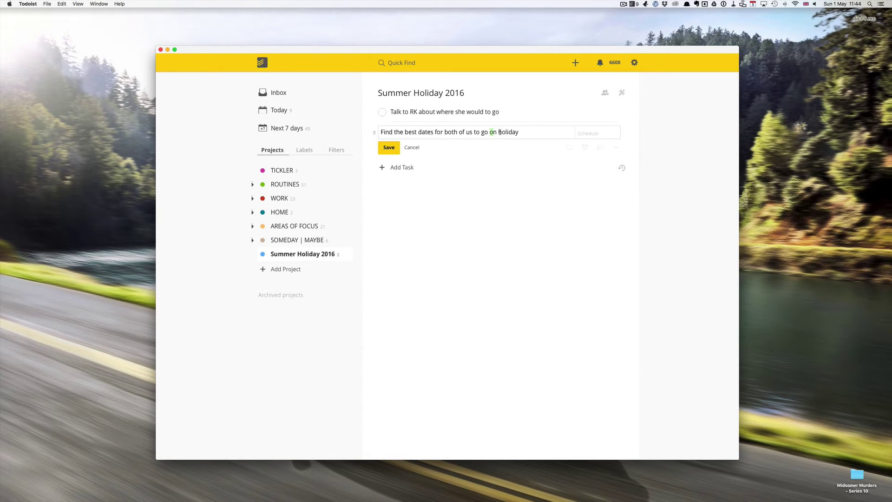
left_click_drag(499, 131, 525, 131)
key("BackSpace")
left_click(387, 148)
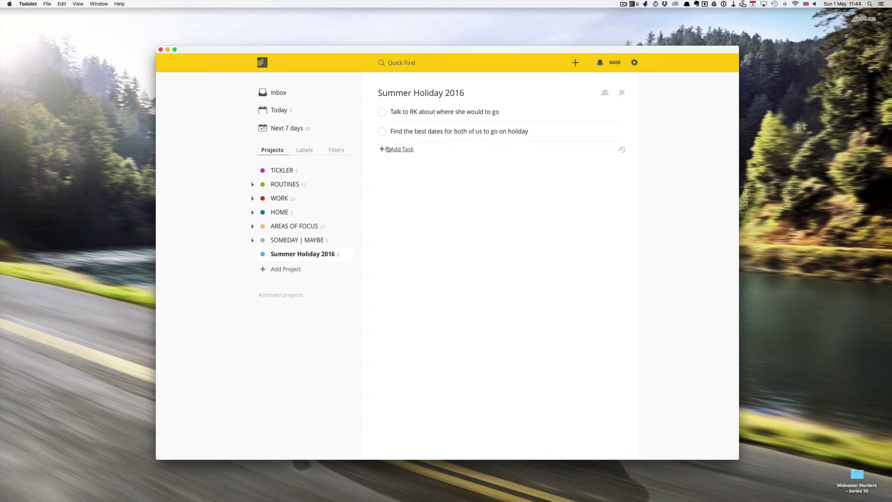
Step: Reword the first task to 'where she would like to go' and start a new task
mouse_move(483, 112)
left_click(486, 112)
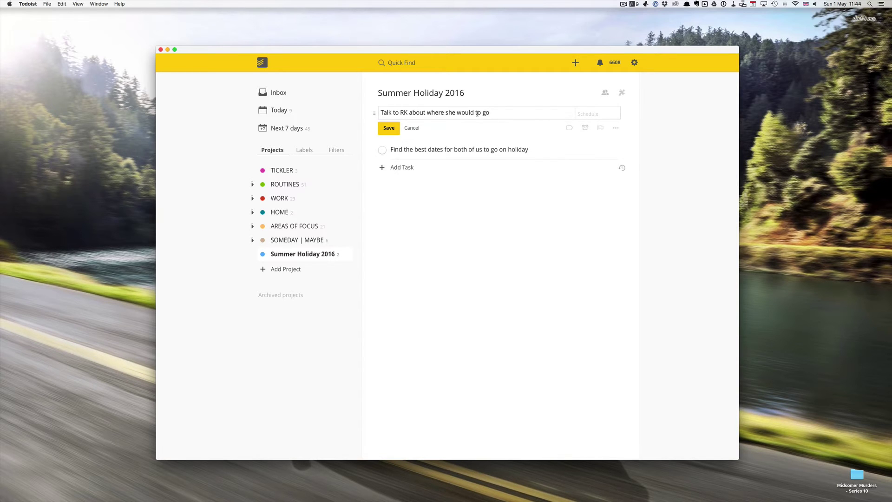
type("like")
left_click(391, 128)
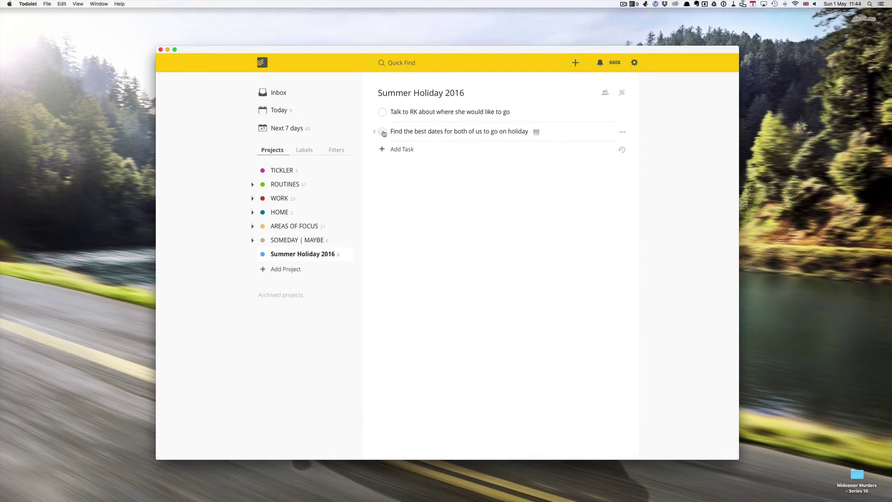
left_click(412, 150)
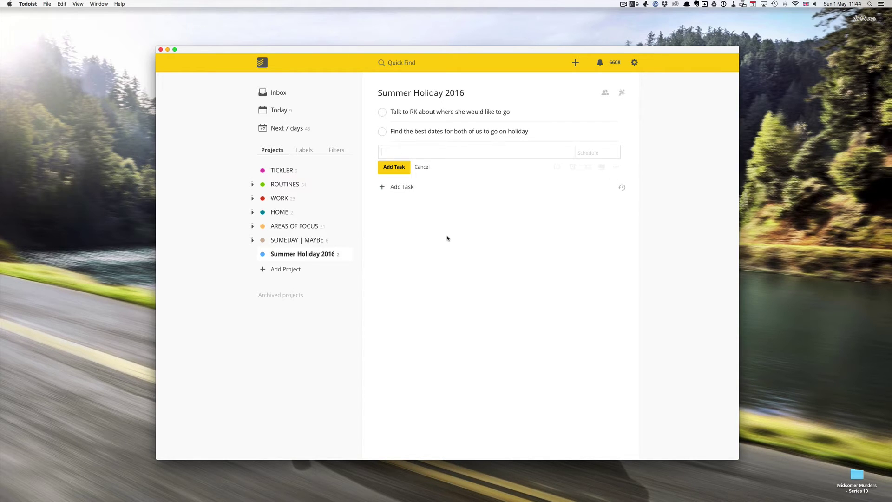
type("Research ")
type("places to visi")
type("t")
Step: Add 'Research places to visit', 'Look for hotels in Ibiza' and the Carl Cox at Space task
key("Return")
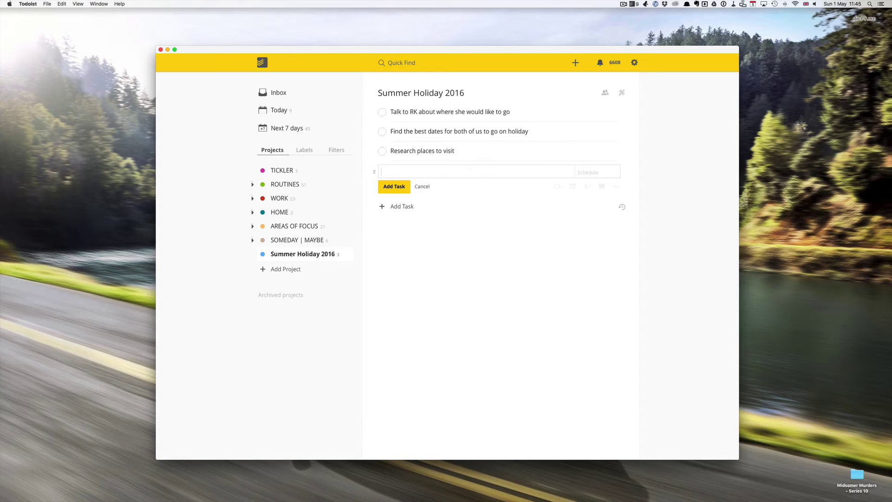
type("Look for ho")
type("tels")
type(" in I")
type("bi")
type("za")
key("Return")
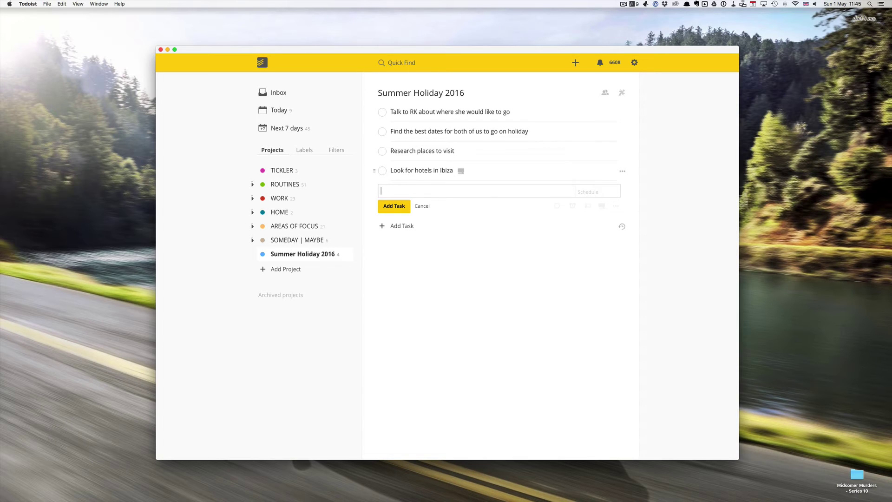
type("Find ")
type("out when ")
type("Ca")
type("rl Cox is p")
type("laying at")
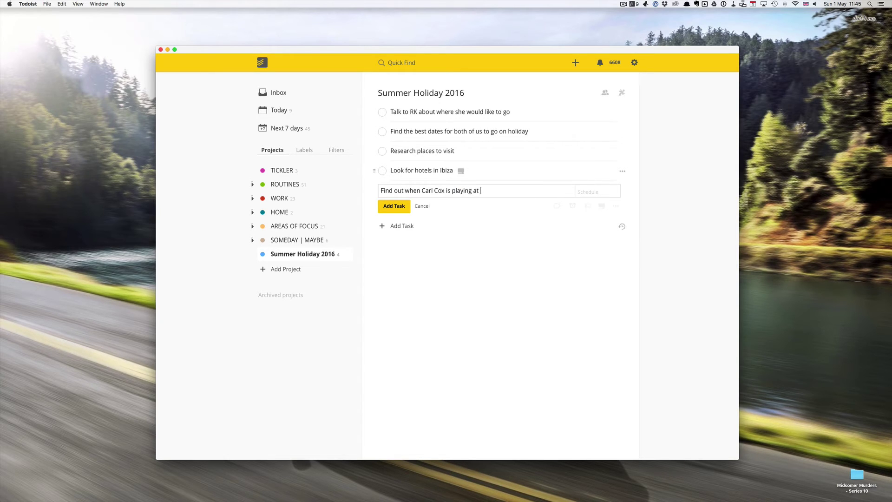
type(" Space")
key("Return")
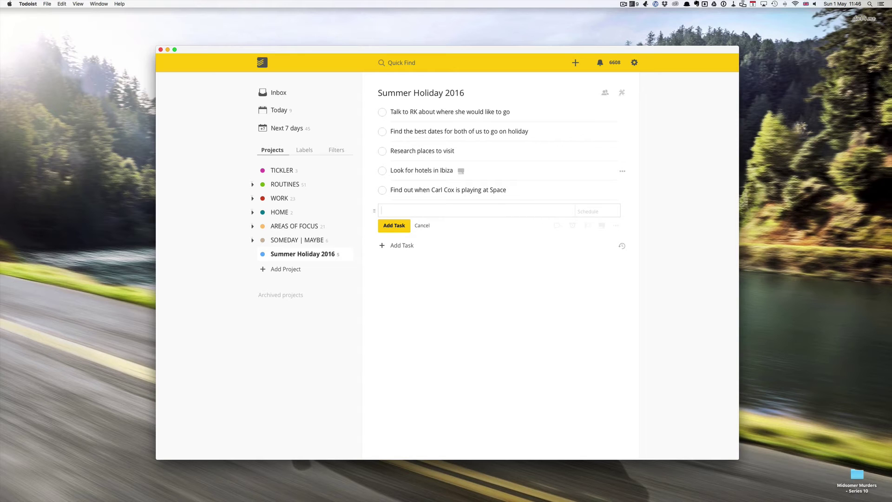
Step: Close the blank new-task entry below the five holiday tasks
left_click(421, 225)
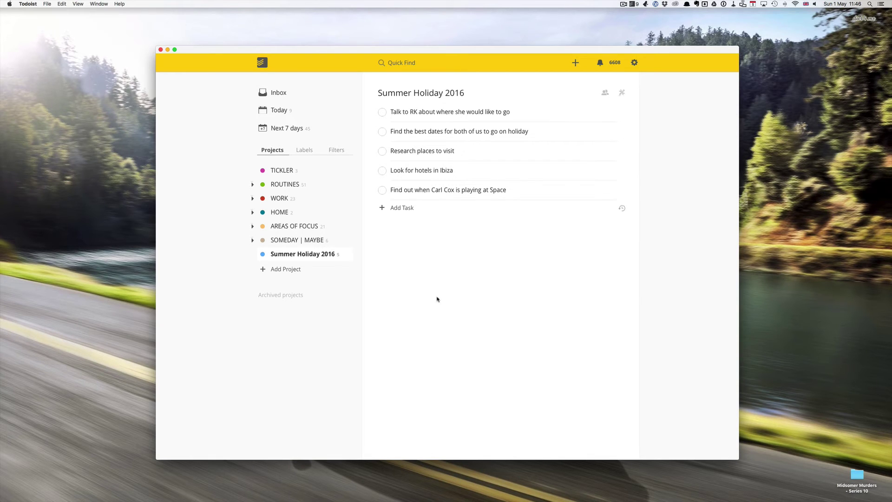
mouse_move(450, 111)
left_click(510, 112)
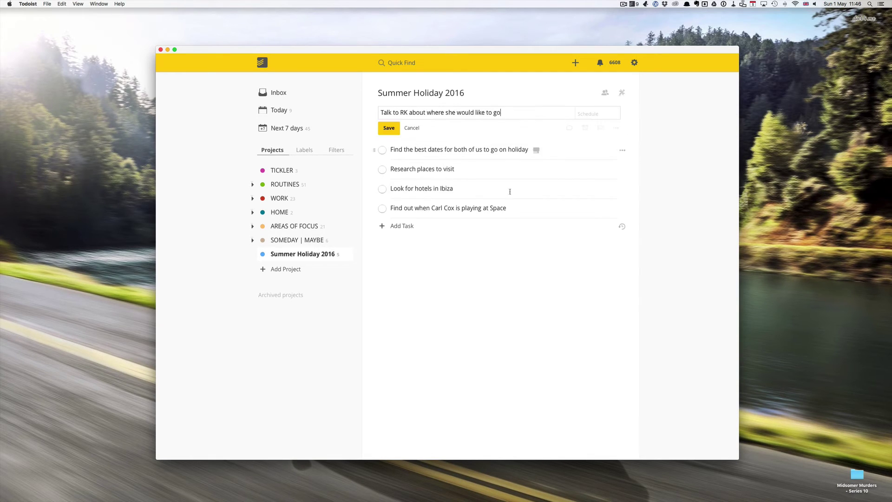
type("@")
type("r")
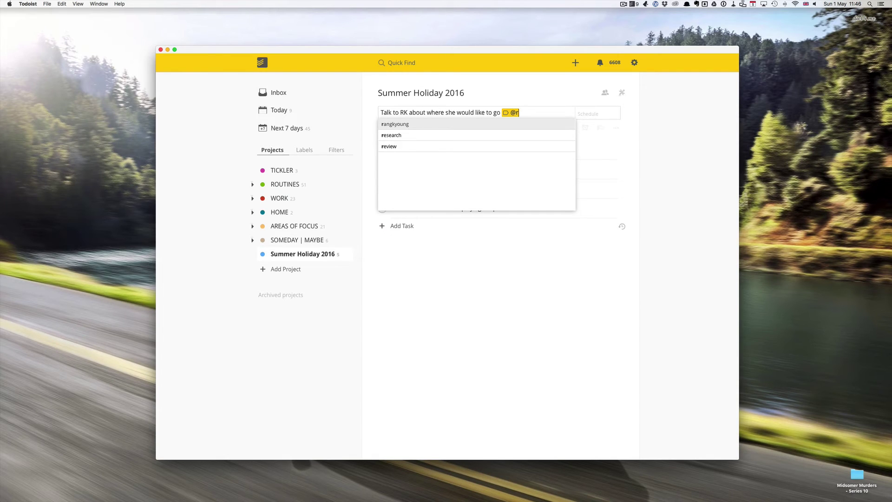
key("Return")
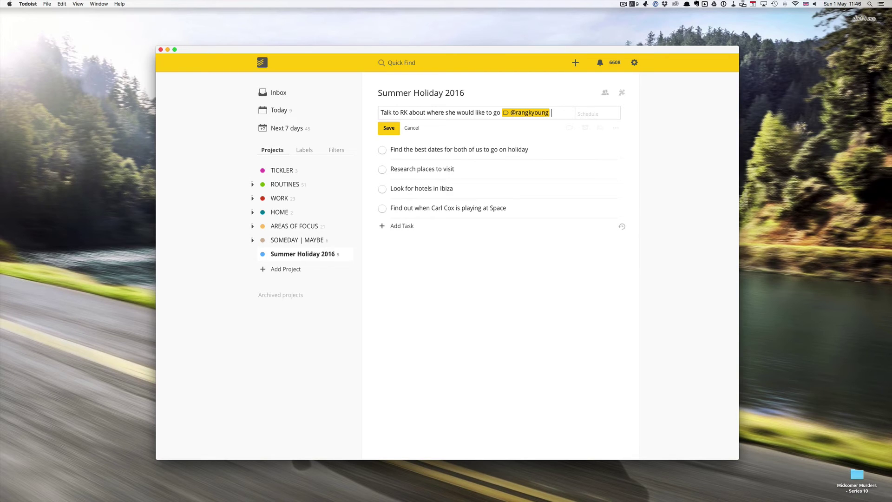
left_click(588, 115)
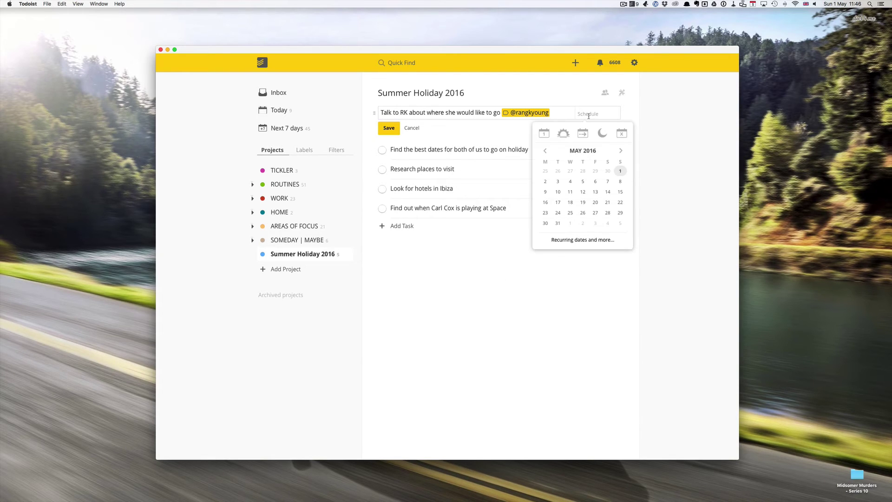
type("tomorrow")
key("Return")
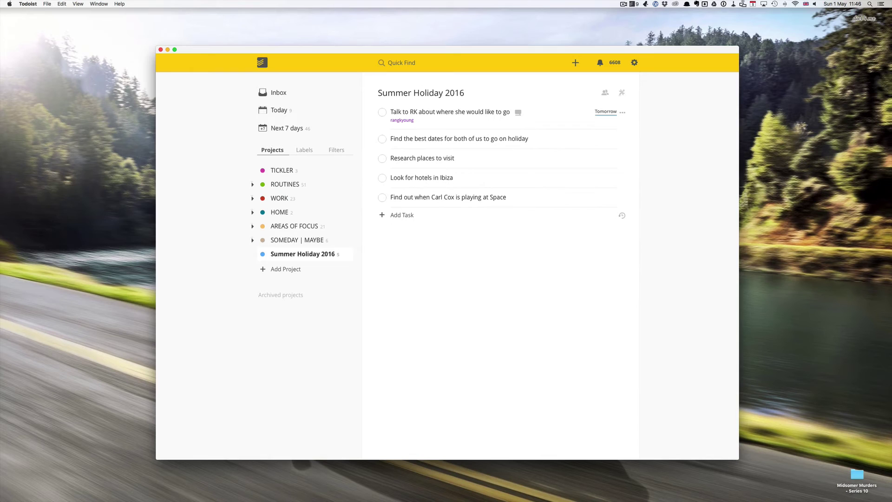
mouse_move(488, 138)
left_click(524, 138)
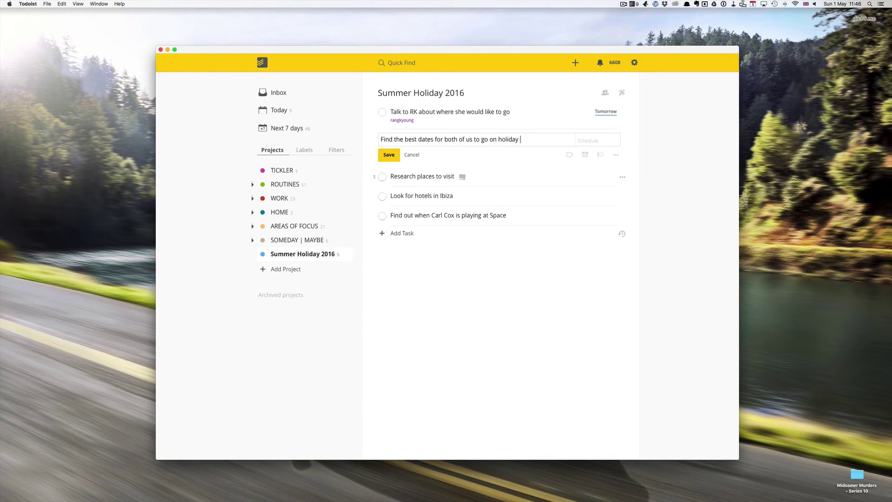
type("@r")
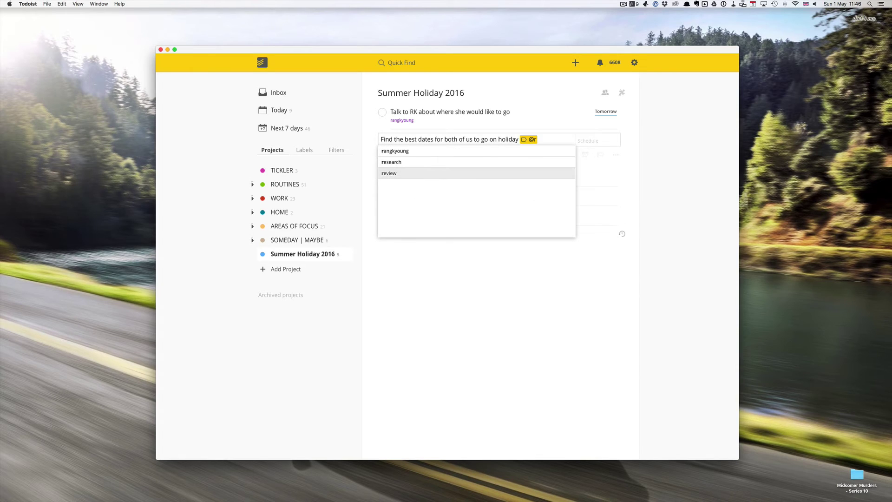
key("Up")
key("Up")
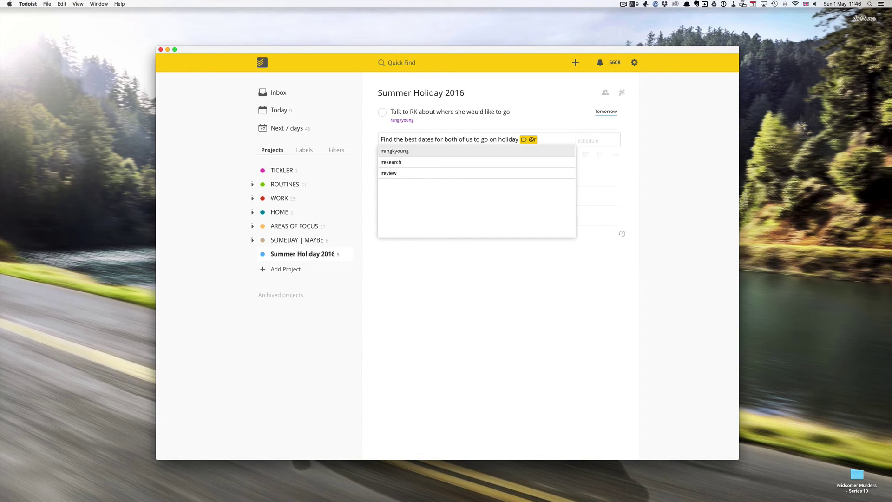
key("Return")
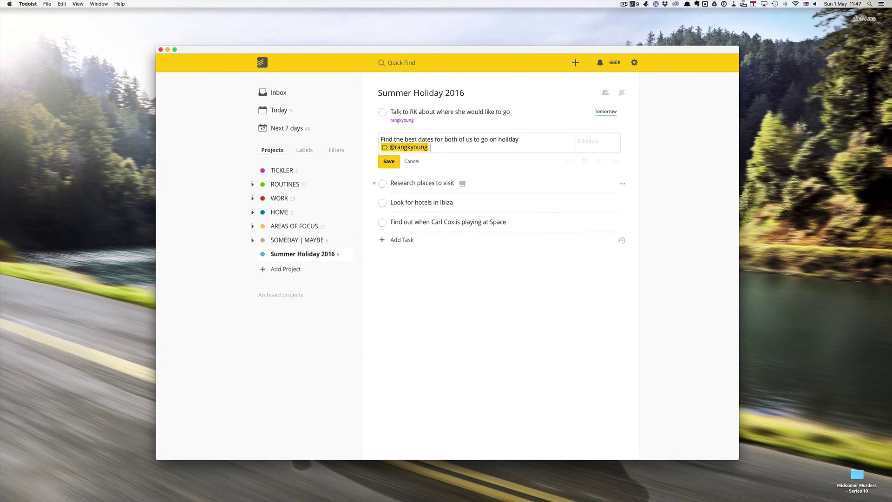
type("@")
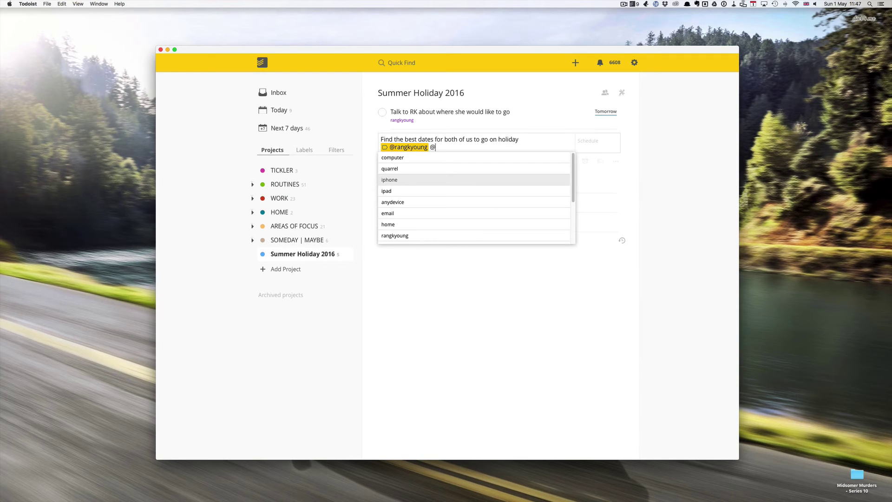
type("comp")
key("Return")
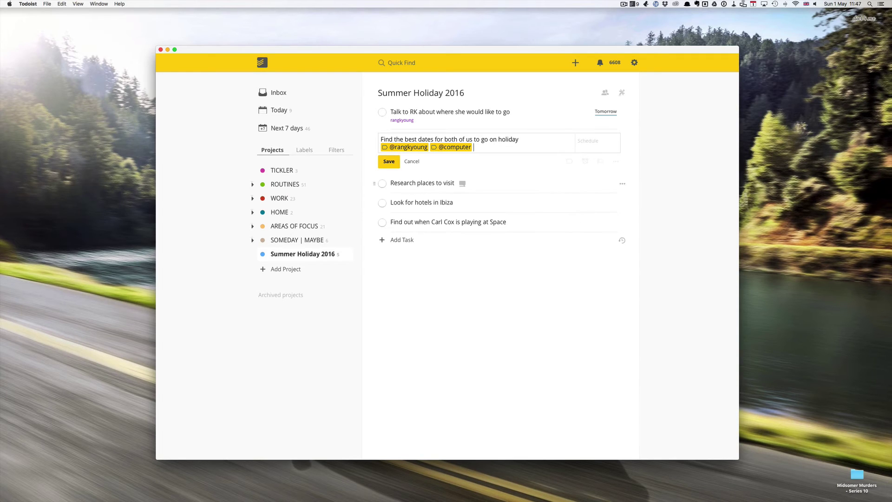
left_click(612, 146)
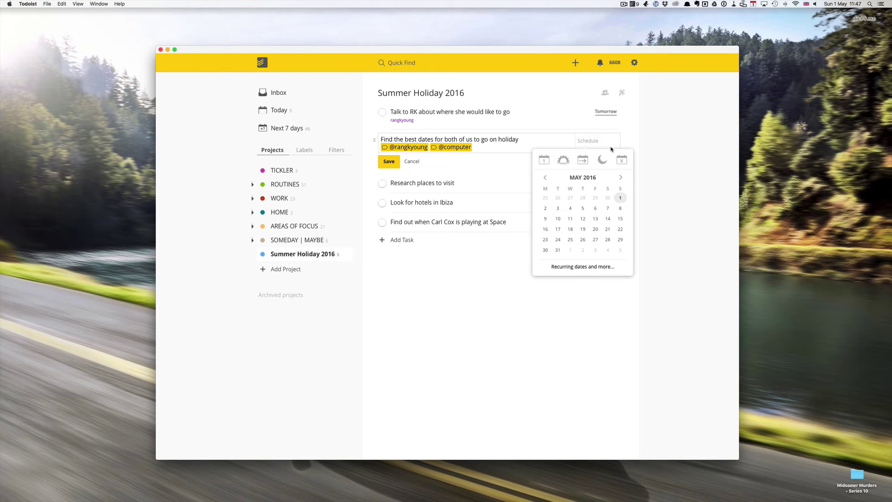
type("tue")
key("Return")
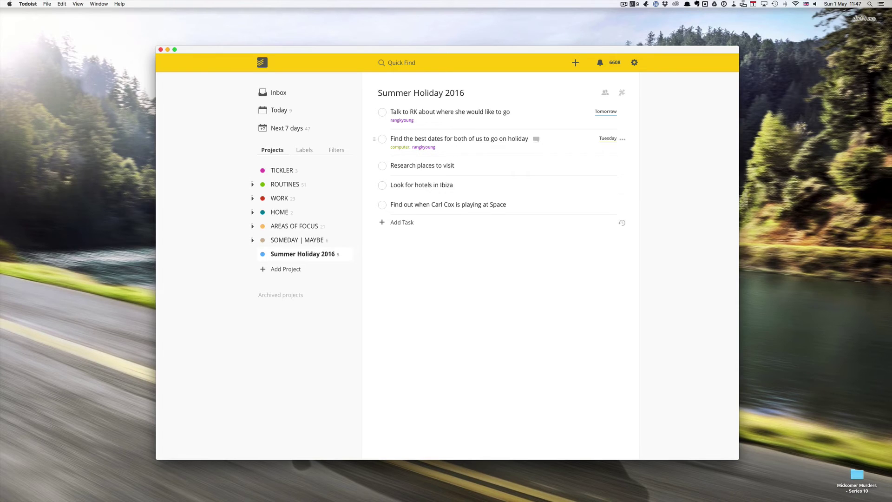
left_click(457, 165)
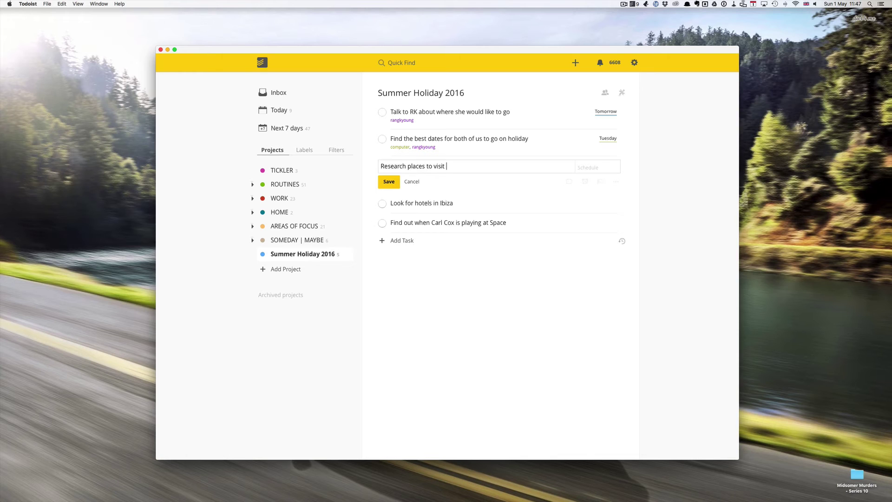
type("@")
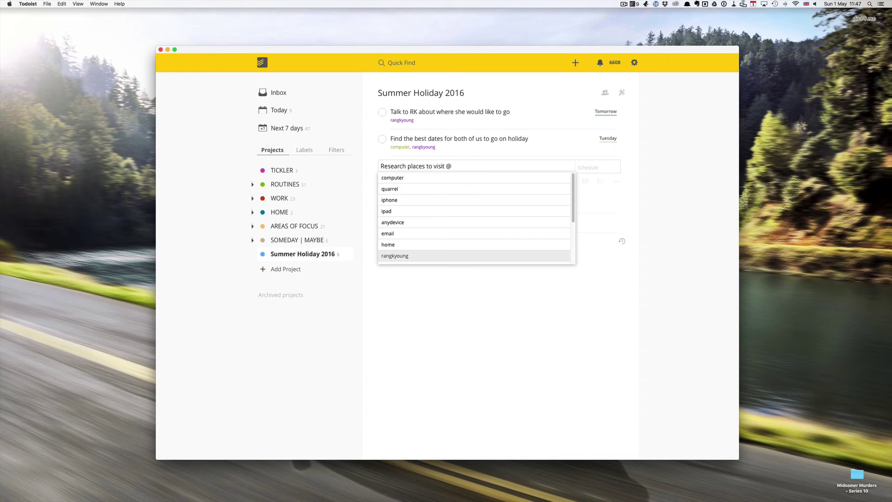
type("re")
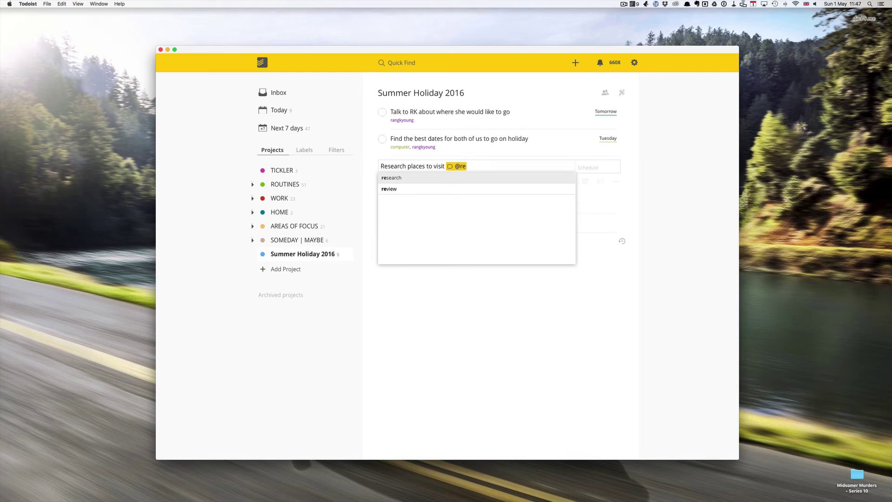
key("Return")
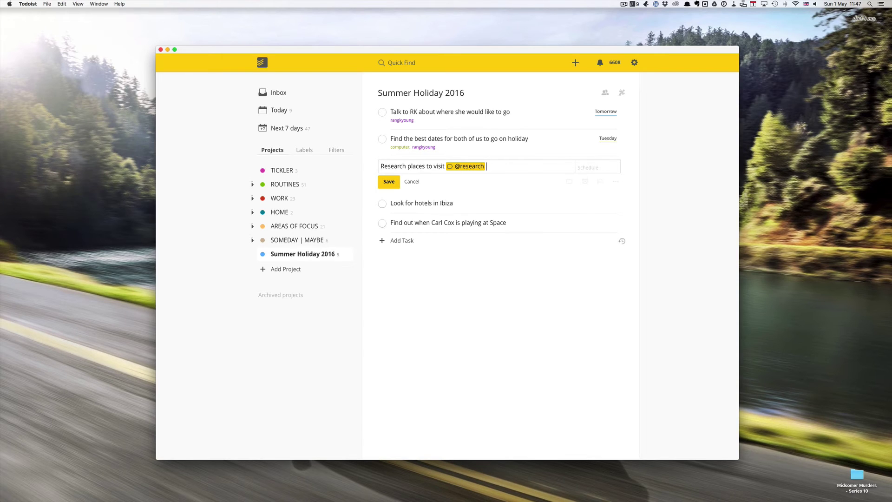
key("Return")
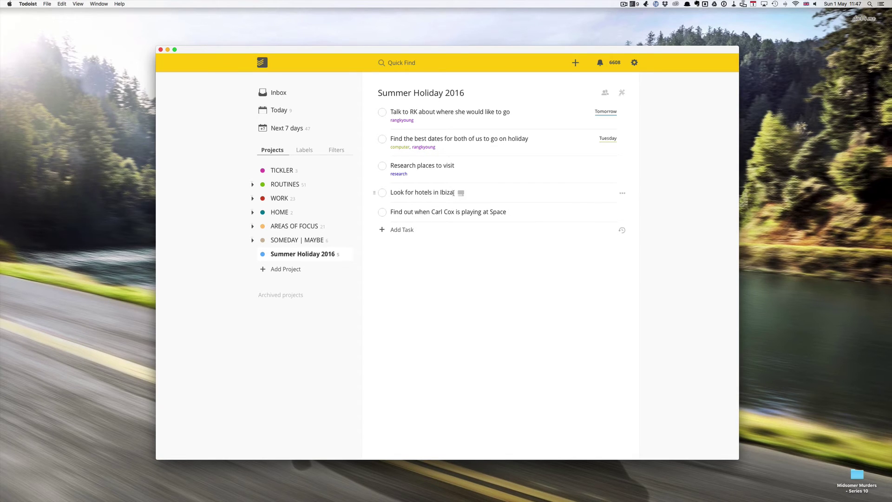
left_click(455, 193)
type("@")
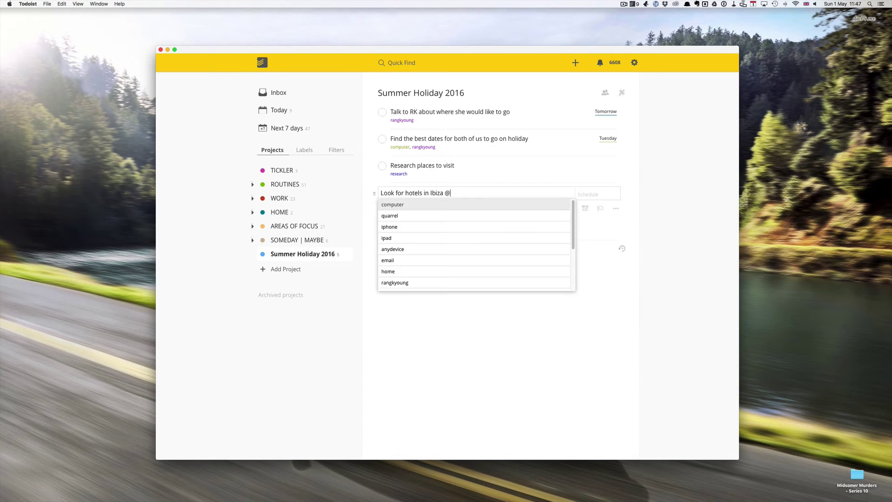
type("re")
key("Return")
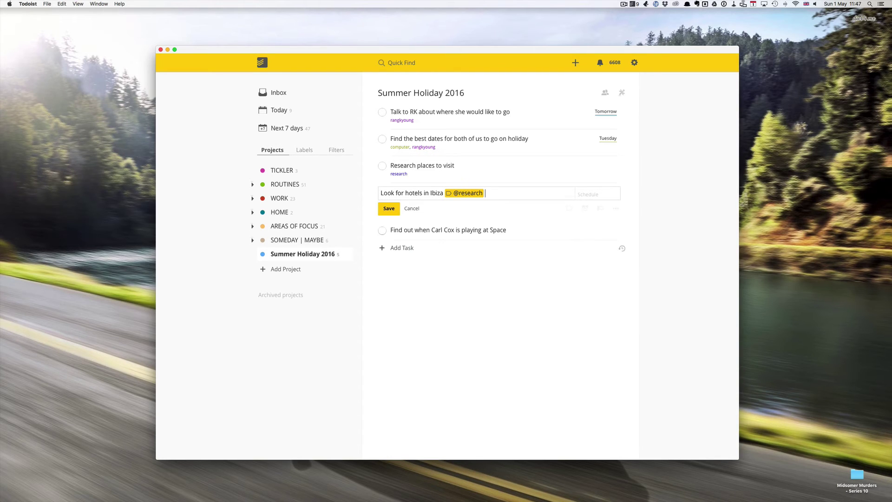
left_click(393, 209)
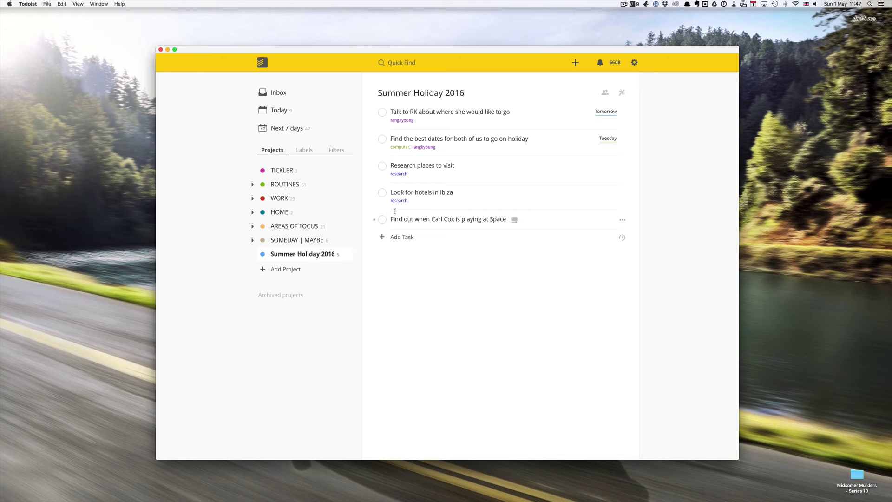
left_click(507, 219)
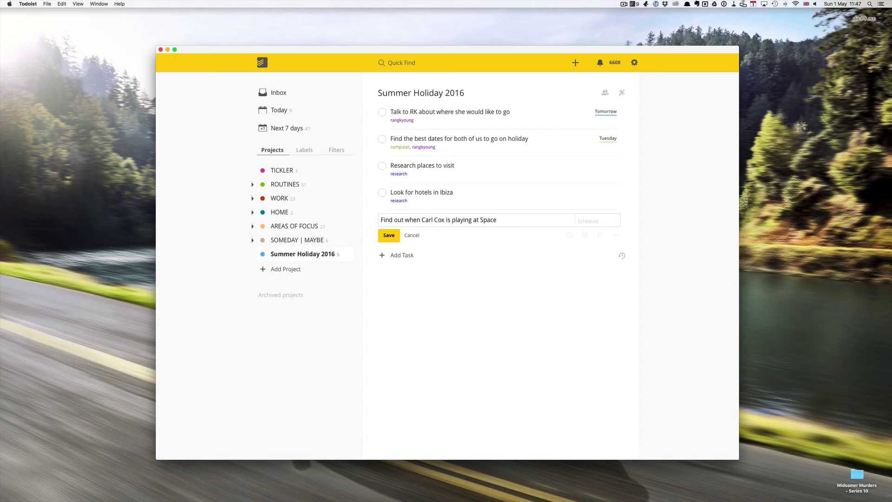
type("@")
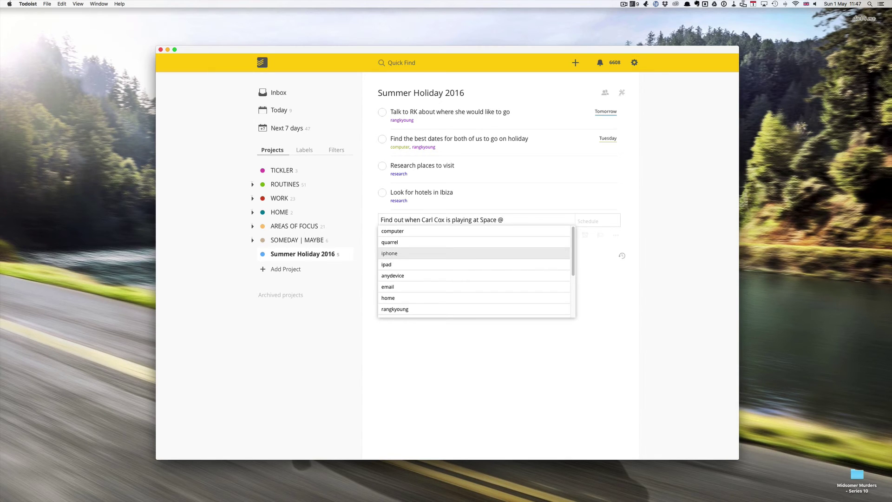
type("re")
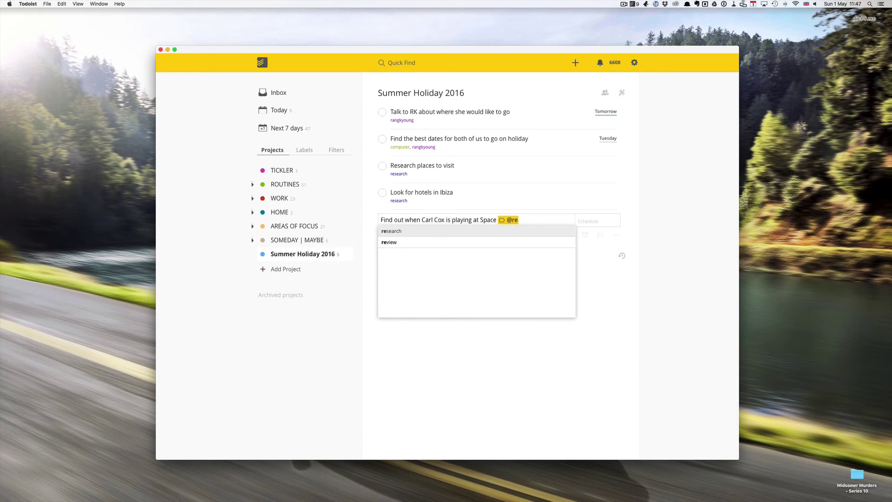
key("Return")
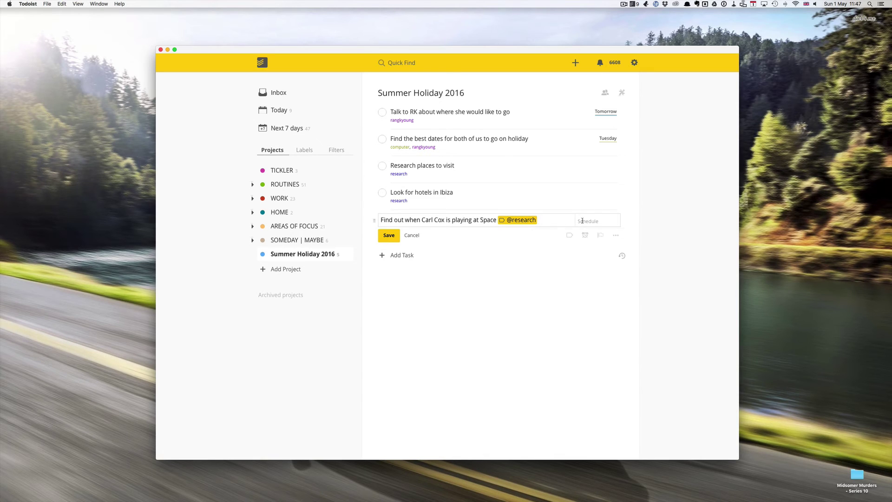
left_click(581, 221)
type("wed")
key("Return")
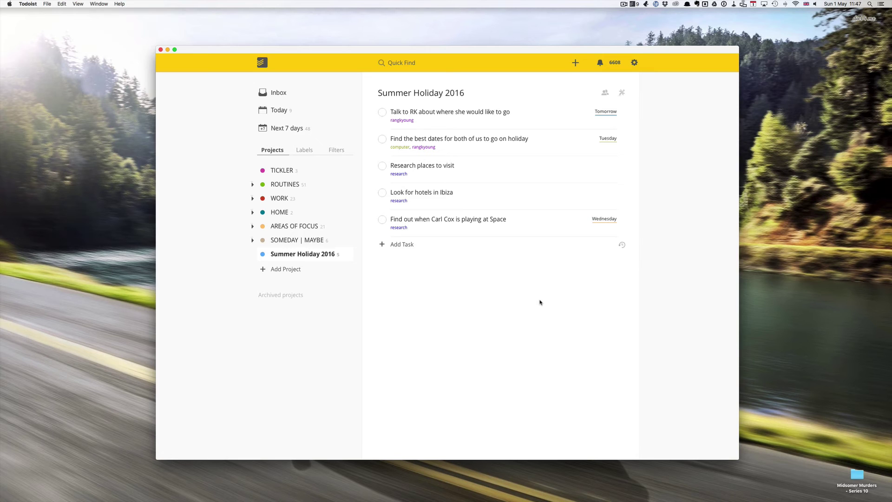
Step: Sort the Summer Holiday 2016 tasks by date and switch away from Todoist
key("s")
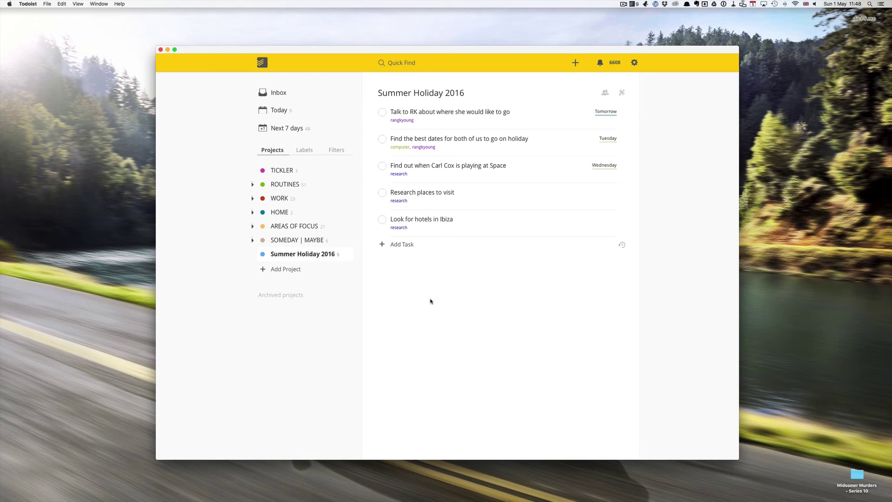
mouse_move(442, 223)
key("super+Tab")
key("super+Tab")
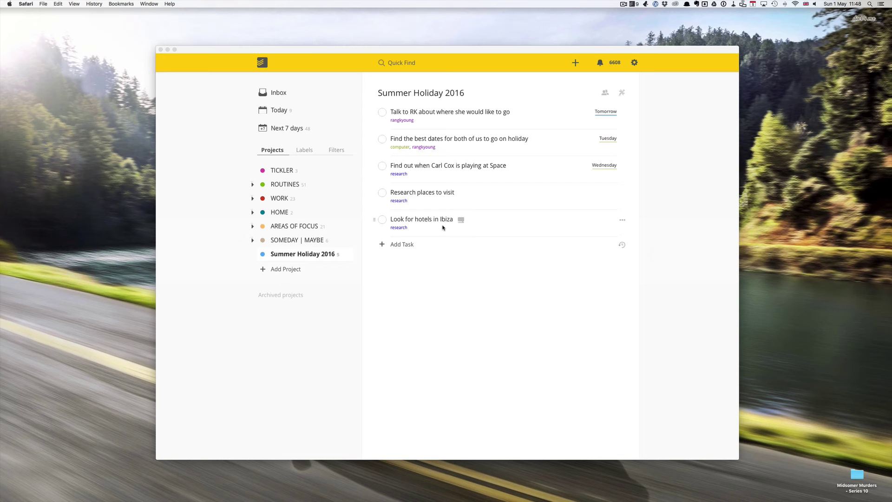
mouse_move(514, 483)
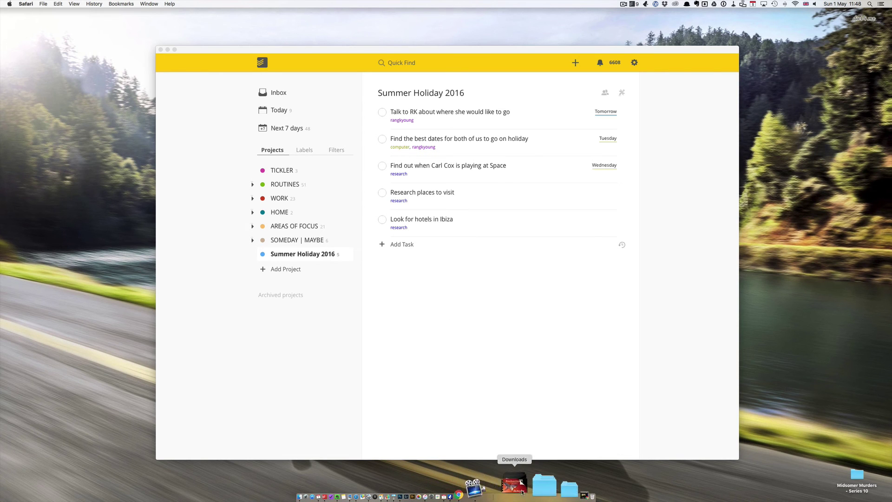
Step: Reopen the Thomas Cook Ibiza holidays page from Safari's History and copy its URL
left_click(544, 488)
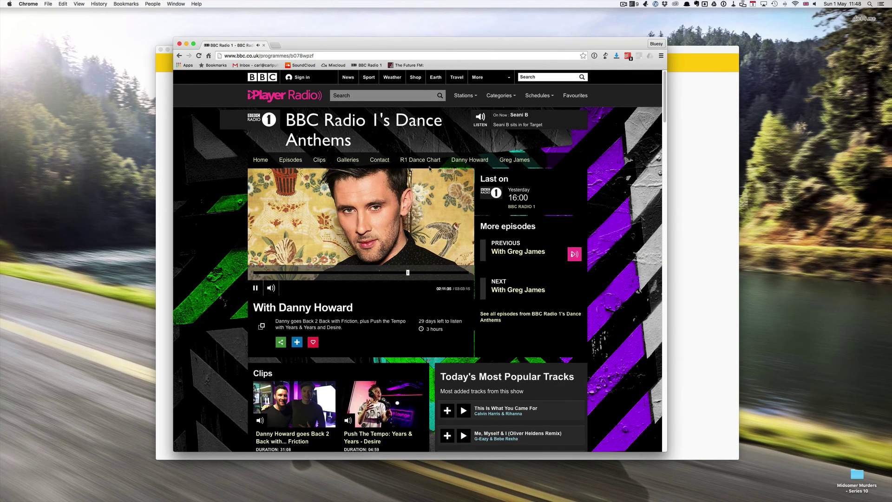
left_click(186, 44)
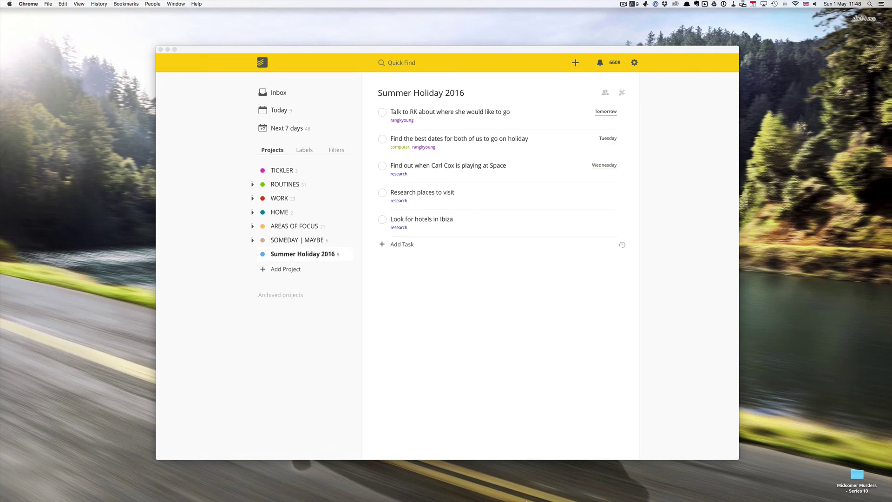
mouse_move(435, 484)
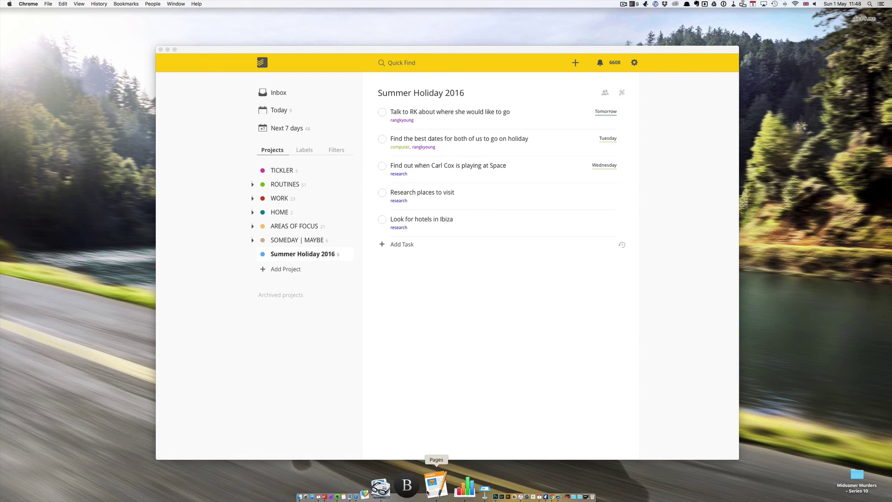
left_click(397, 486)
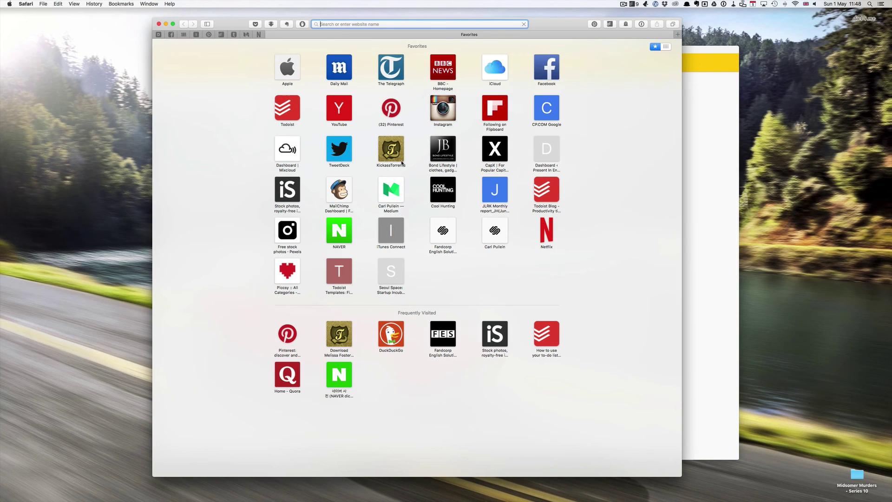
left_click(97, 4)
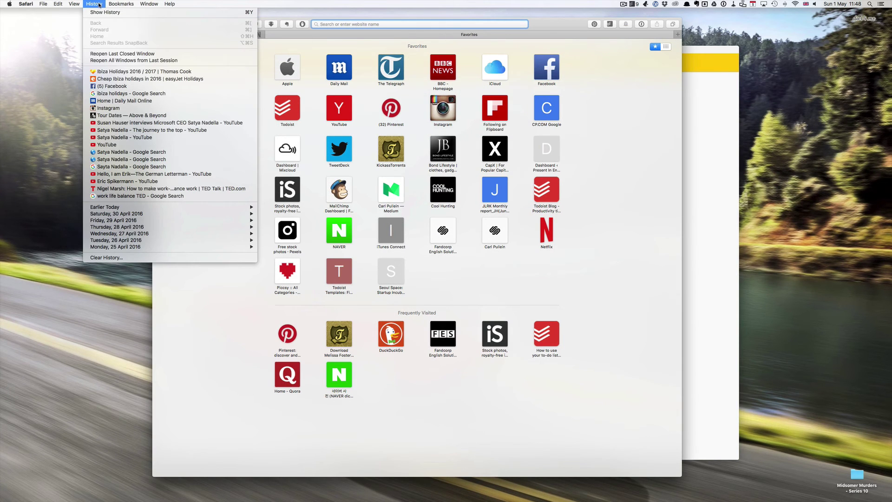
left_click(125, 72)
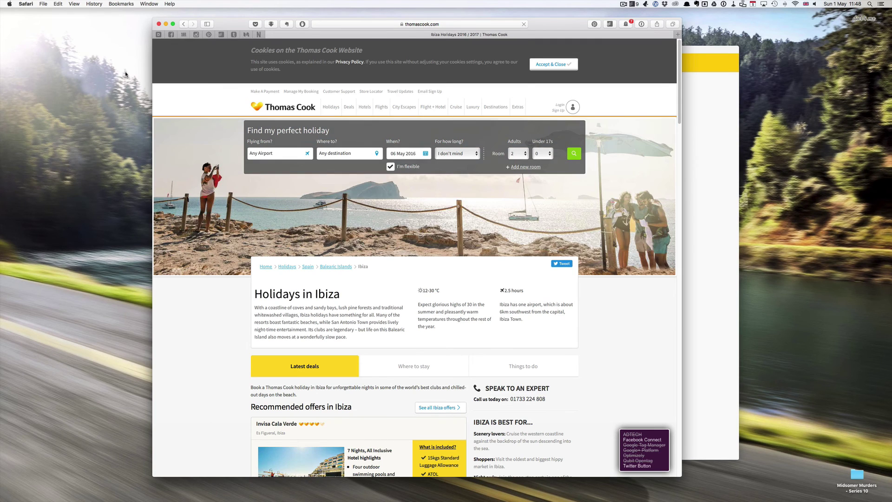
key("super+l")
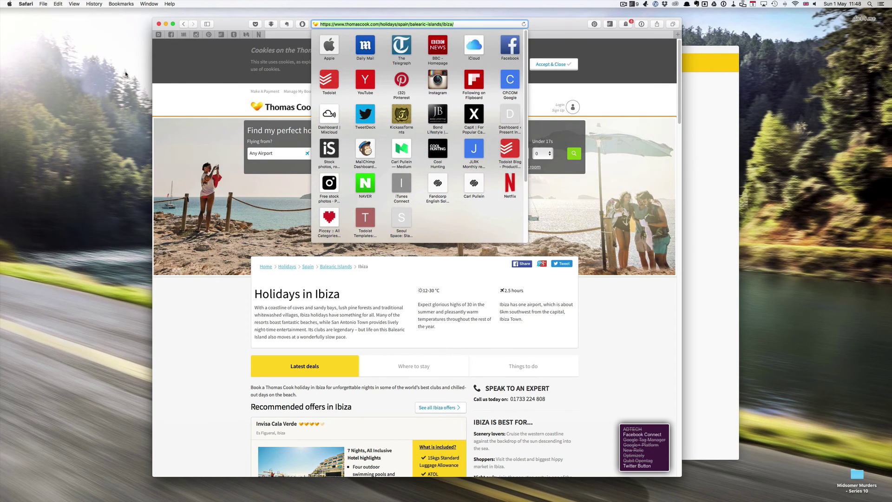
left_click(160, 24)
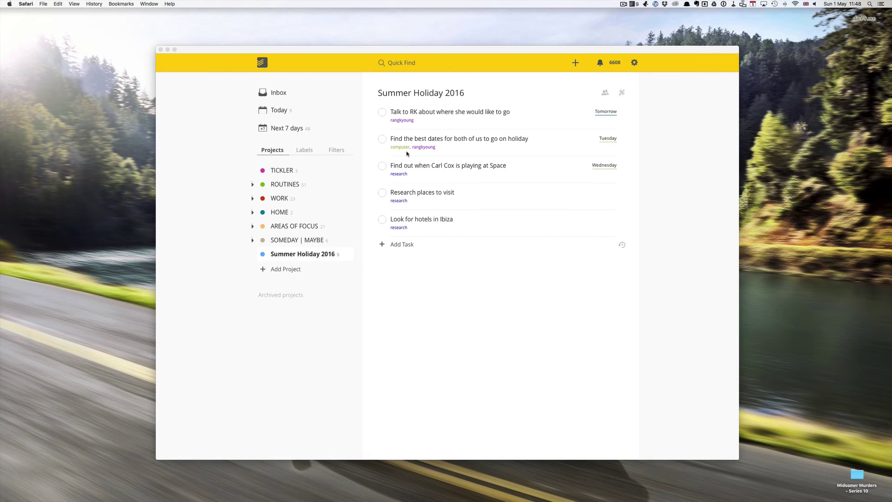
Step: Post the copied Thomas Cook URL as a comment on 'Look for hotels in Ibiza'
left_click(460, 220)
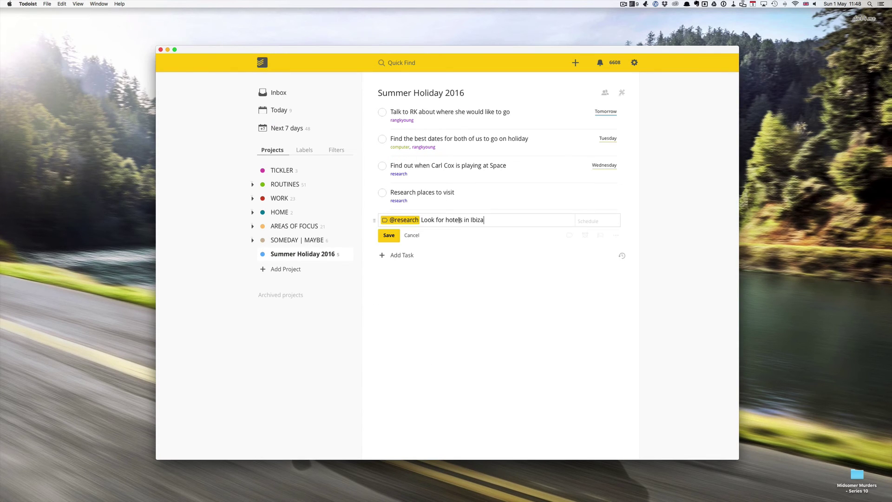
left_click(384, 236)
left_click(460, 220)
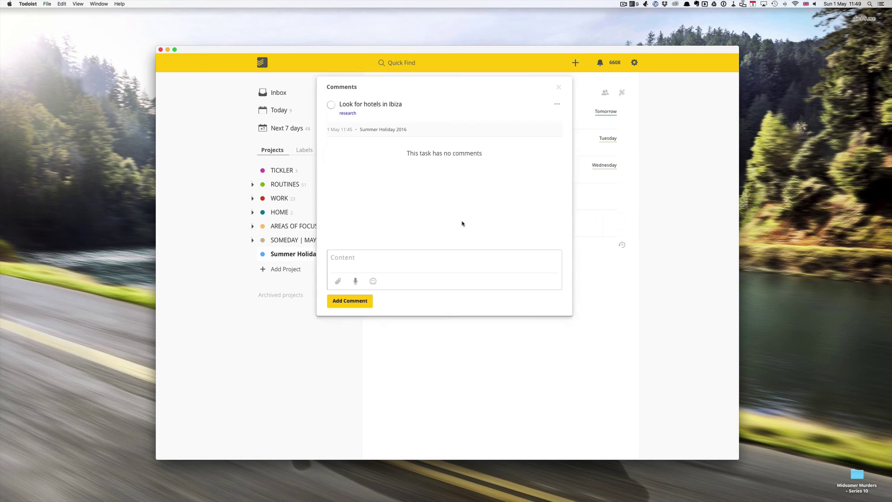
type("https://www.thomascook.com/holidays/spain/balearic-islands/ibiza/")
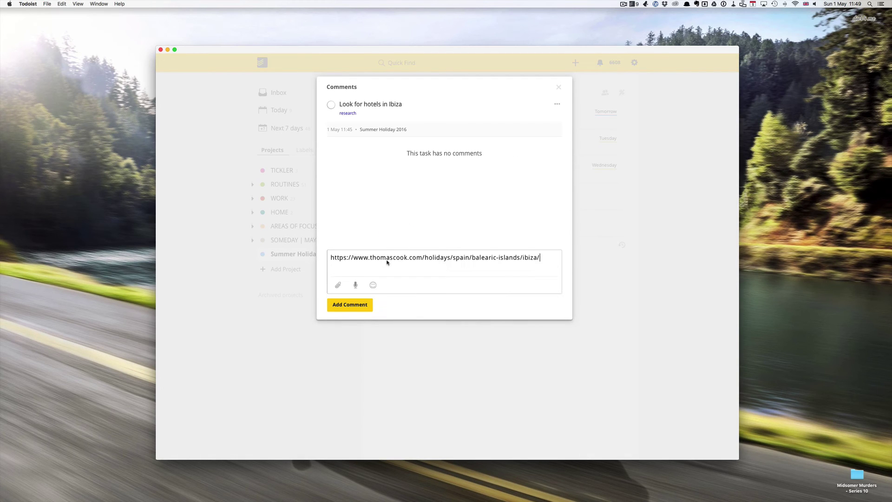
left_click(352, 297)
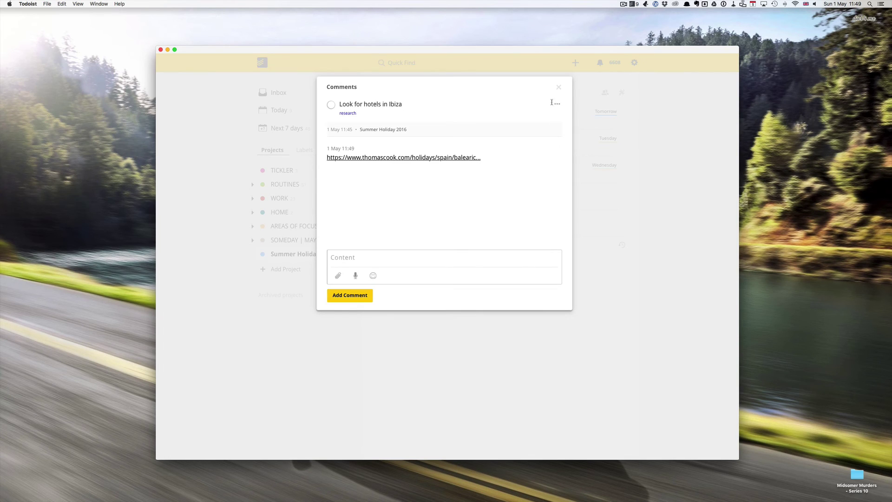
left_click(559, 89)
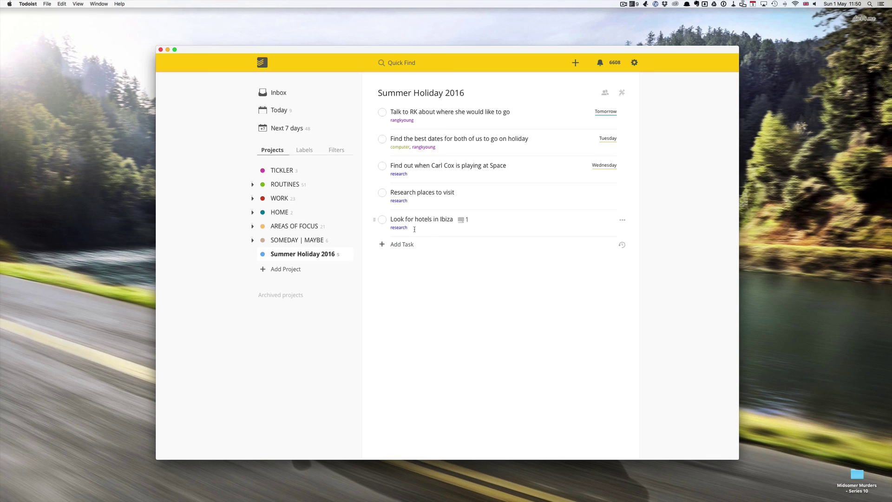
left_click(333, 152)
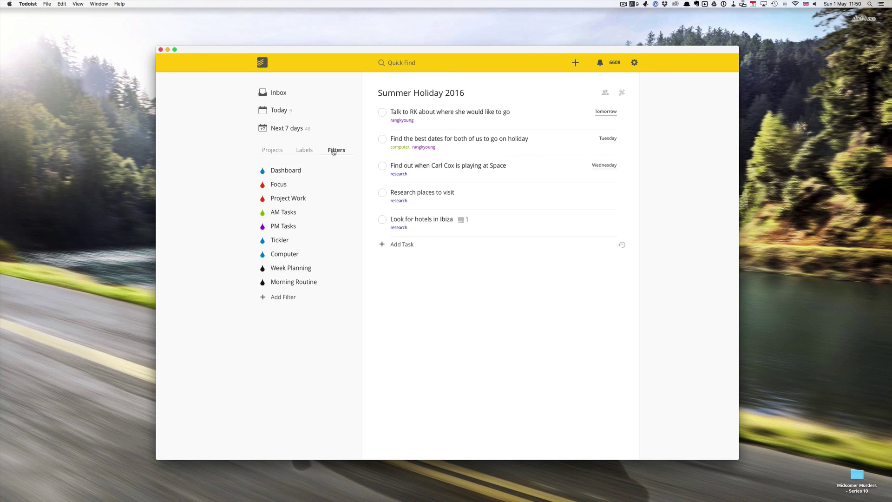
left_click(302, 151)
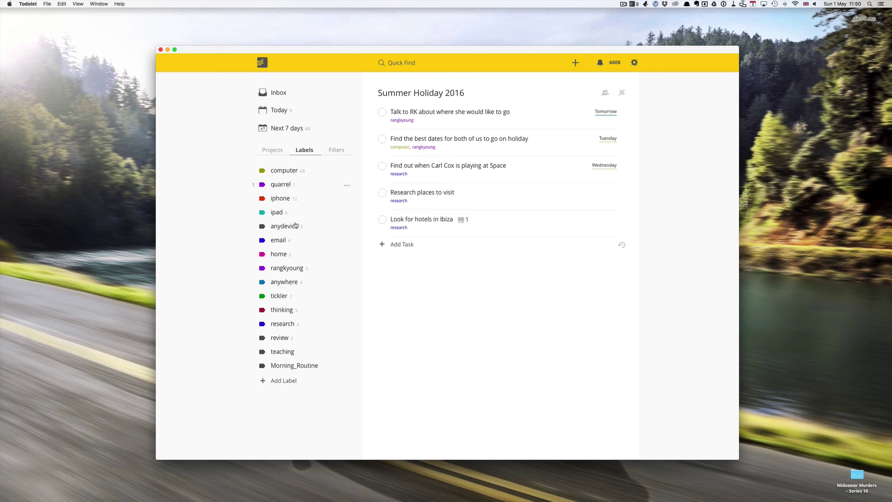
left_click(278, 325)
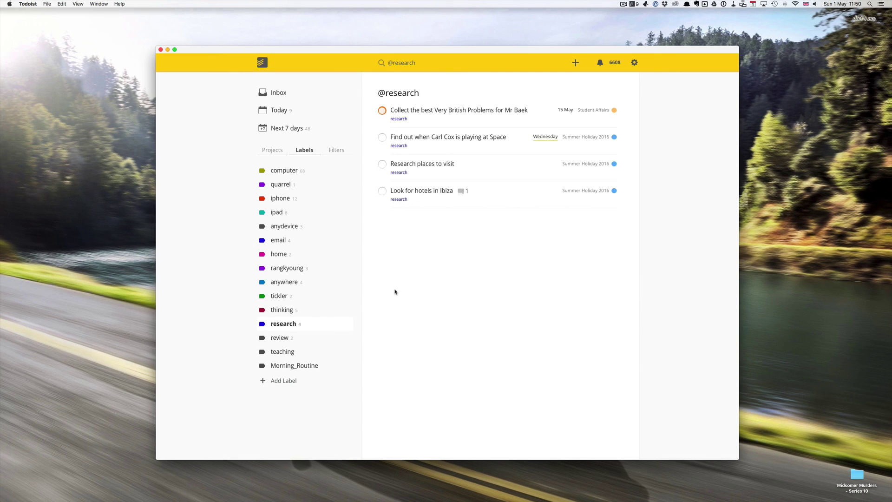
left_click(280, 151)
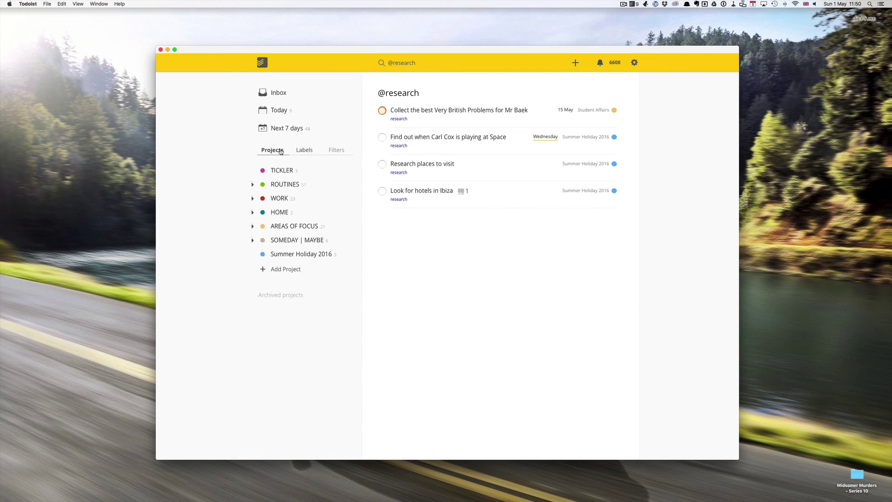
left_click(288, 254)
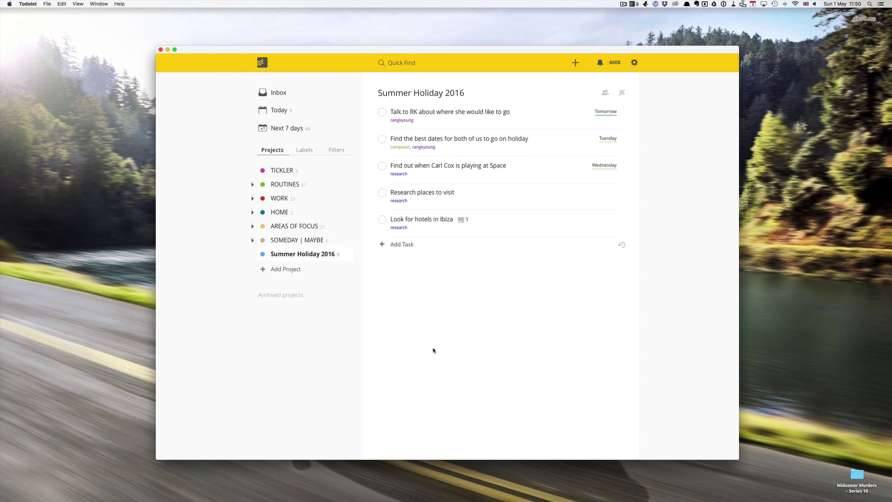